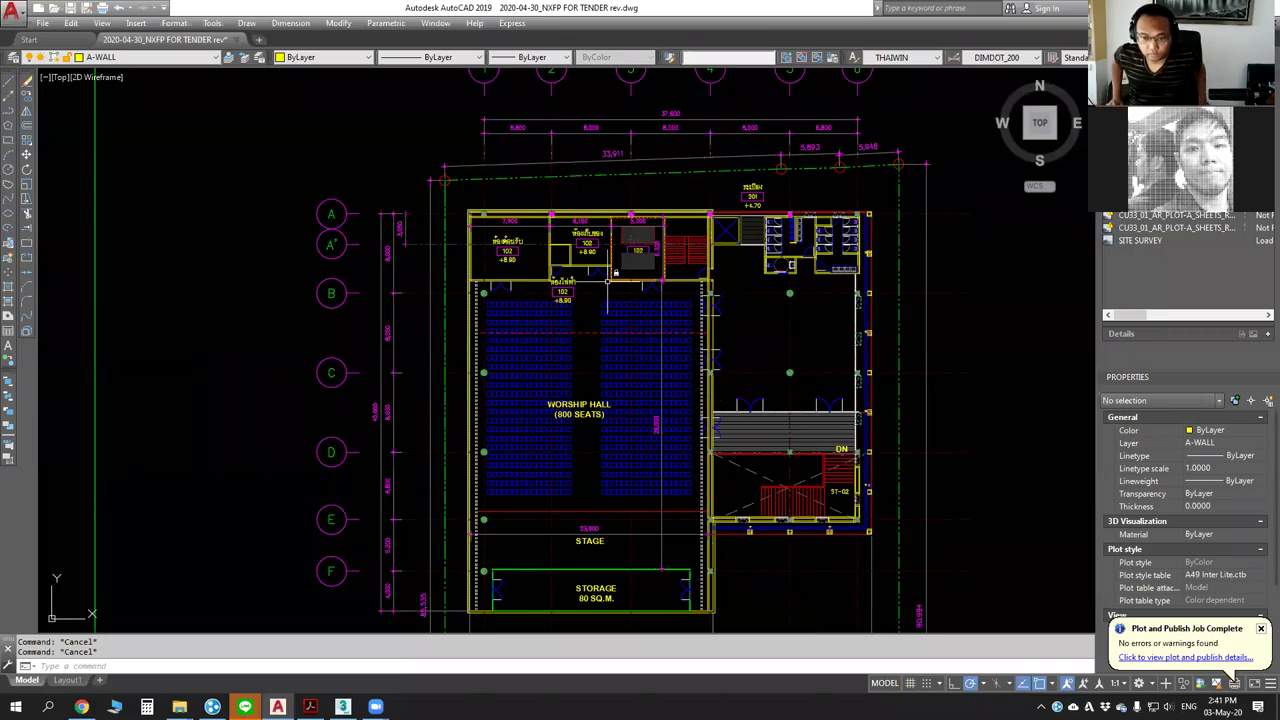
Step: Zoom in and pan to frame the top-left row of rooms labelled 102
scroll(604, 356, up, 3)
scroll(604, 356, up, 2)
middle_drag(604, 356, 610, 348)
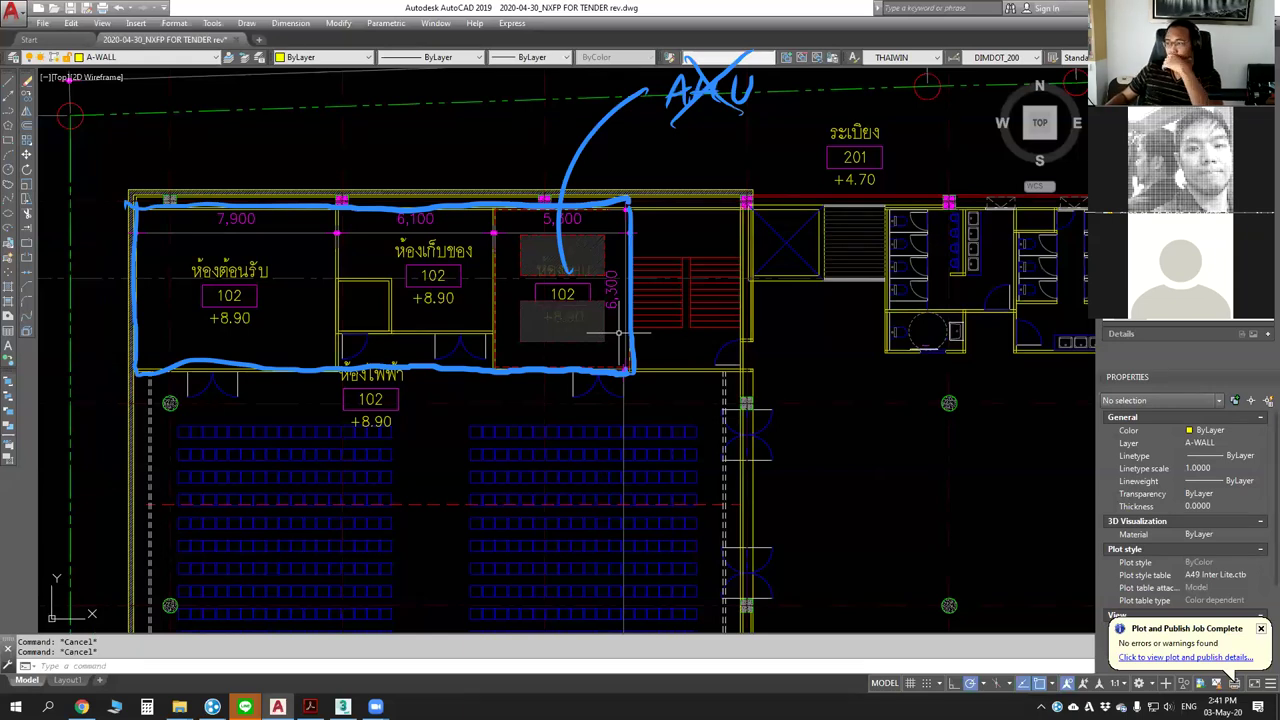
Step: Add a blue vertical divider and box the right 5,300-wide room in red
drag(497, 210, 497, 296)
drag(518, 210, 628, 372)
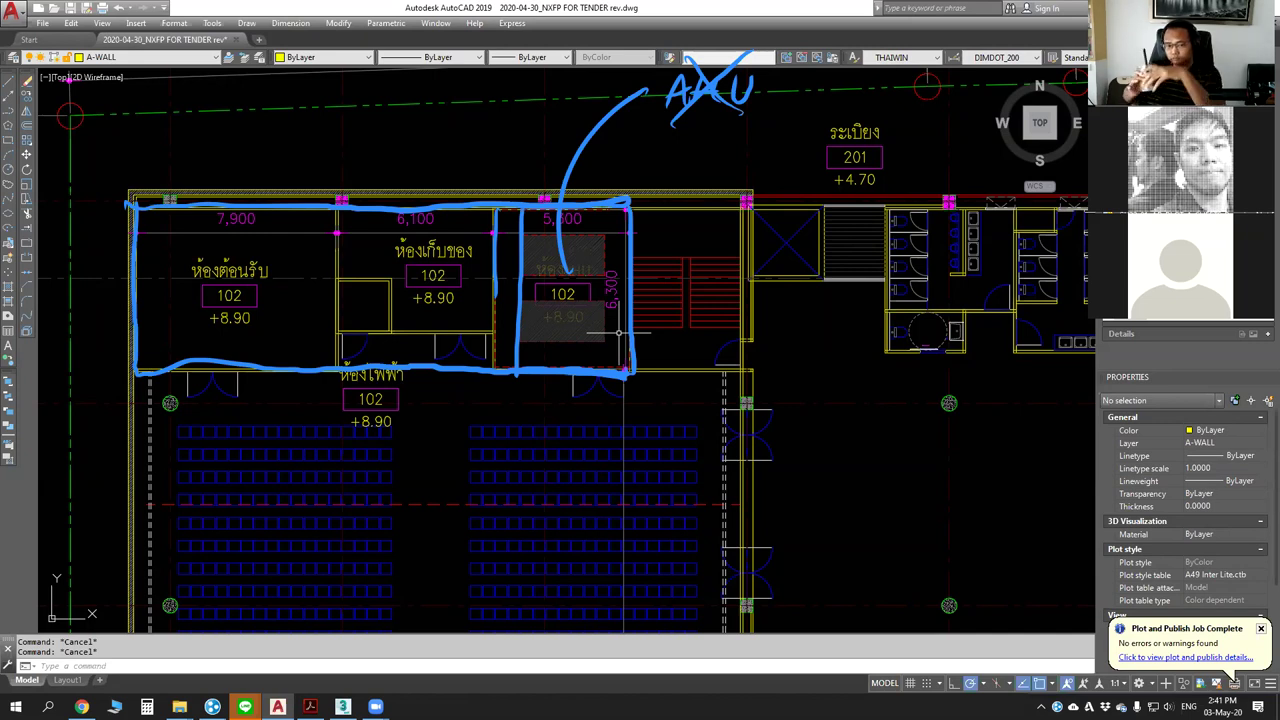
drag(520, 206, 632, 370)
drag(518, 370, 630, 370)
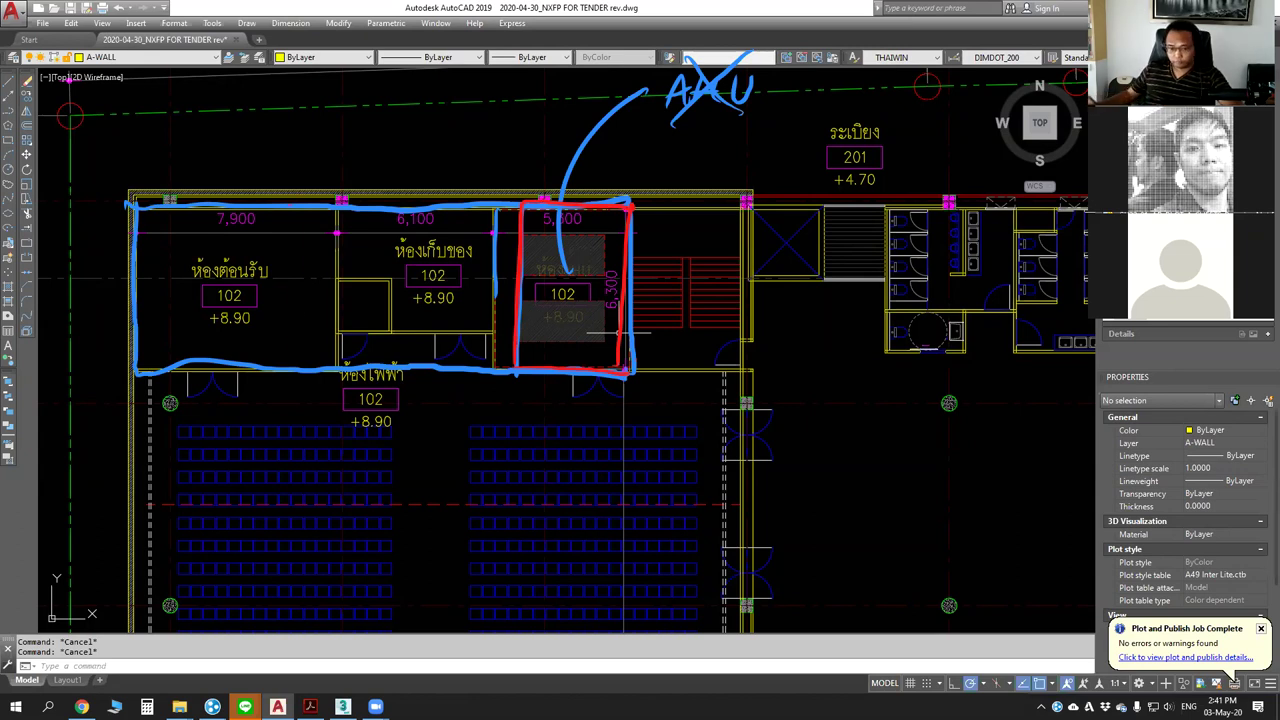
Step: Box the left reception room in red and strike a red line across the middle room
drag(298, 205, 297, 352)
drag(298, 210, 165, 380)
mouse_move(135, 206)
mouse_down()
mouse_move(298, 210)
mouse_move(137, 380)
mouse_up()
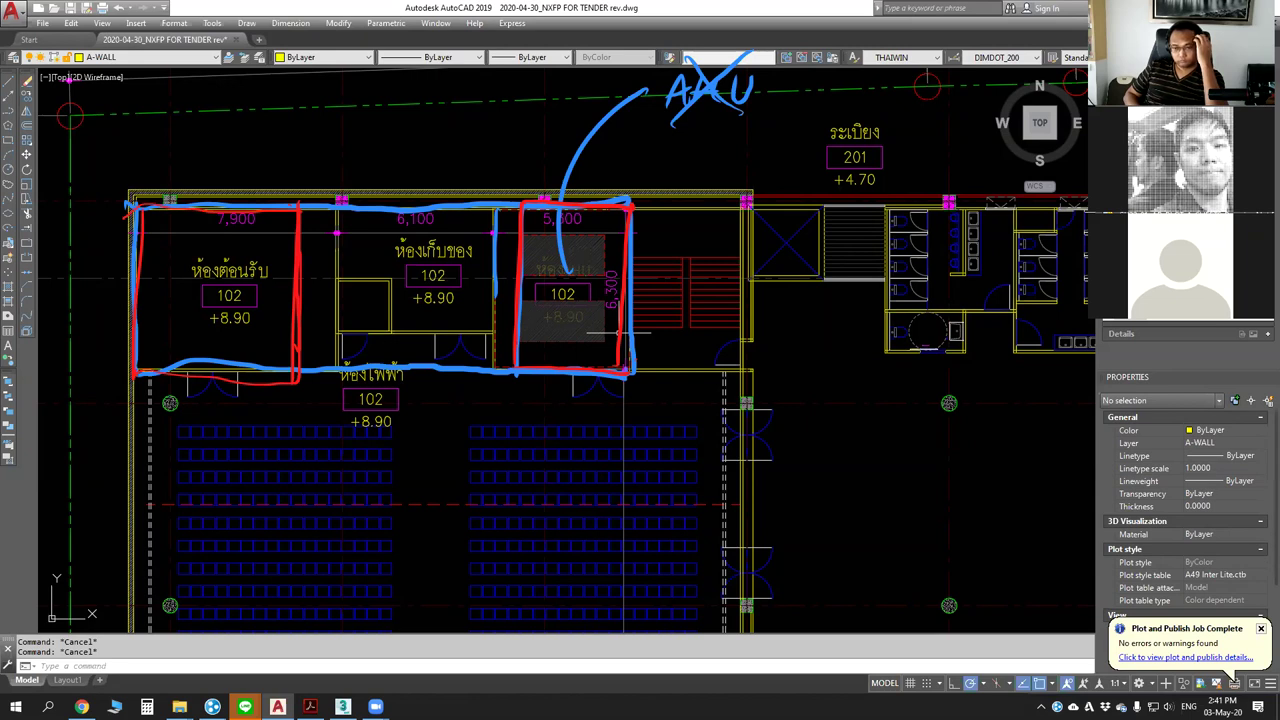
drag(295, 325, 512, 338)
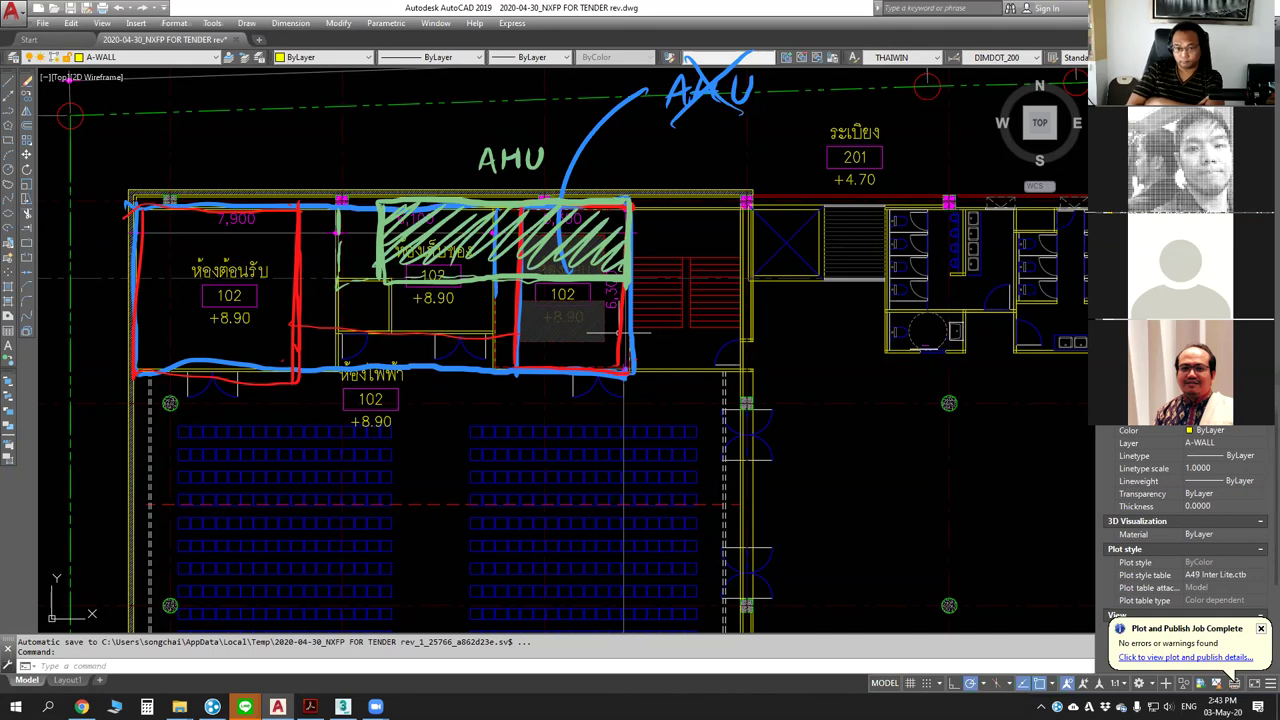
Step: Draw a blue box below the AHU zone and hatch it with diagonal lines
drag(630, 274, 467, 382)
mouse_move(462, 270)
mouse_down()
mouse_move(624, 370)
mouse_move(627, 282)
mouse_up()
drag(472, 304, 494, 280)
mouse_move(470, 338)
mouse_down()
mouse_move(520, 286)
mouse_move(520, 302)
mouse_up()
drag(522, 322, 580, 286)
drag(520, 362, 604, 296)
mouse_move(556, 366)
mouse_down()
mouse_move(618, 300)
mouse_move(616, 324)
mouse_move(680, 318)
mouse_up()
Step: Write a handwritten Thai note beside the hatched box and draw arrows down toward the hall
drag(697, 312, 716, 326)
mouse_move(734, 306)
mouse_down()
mouse_move(736, 328)
mouse_move(842, 322)
mouse_up()
drag(496, 392, 490, 432)
drag(555, 390, 553, 448)
drag(541, 430, 648, 462)
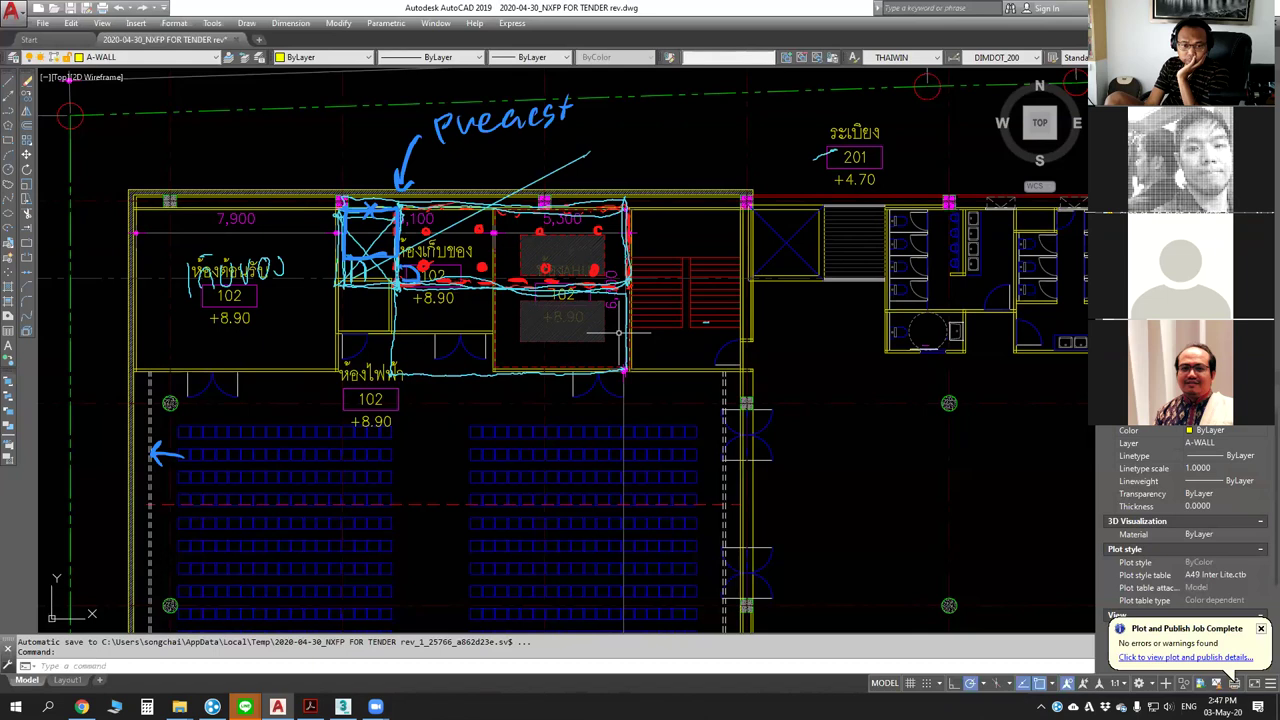
Step: Cross the cyan-outlined rooms with a diagonal X and add a small curl mark beside the stairs
drag(398, 294, 624, 372)
drag(392, 374, 562, 295)
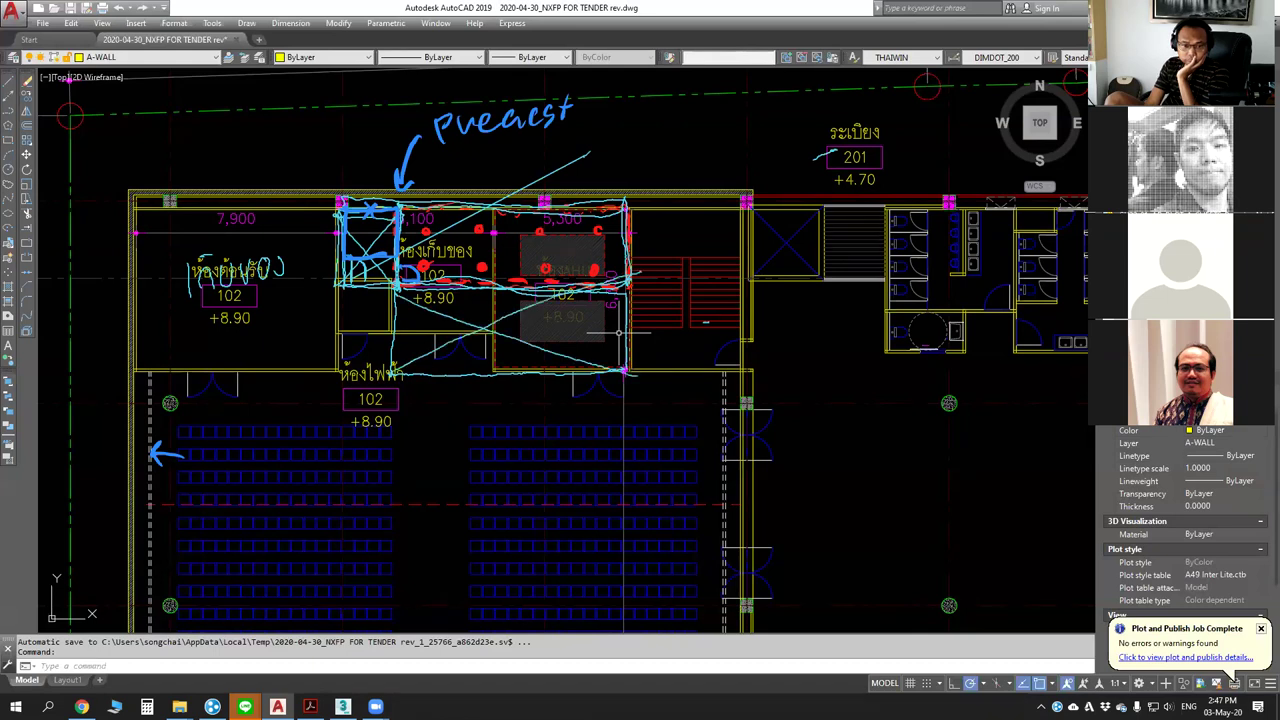
drag(748, 278, 762, 294)
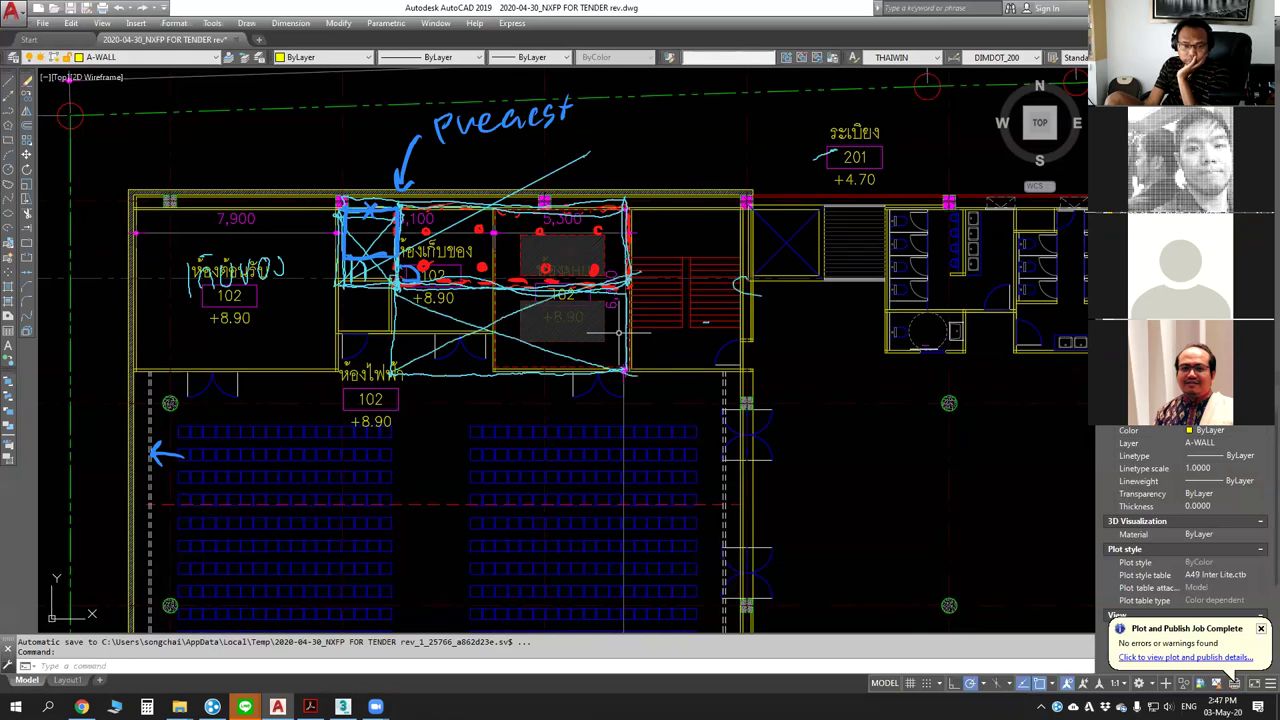